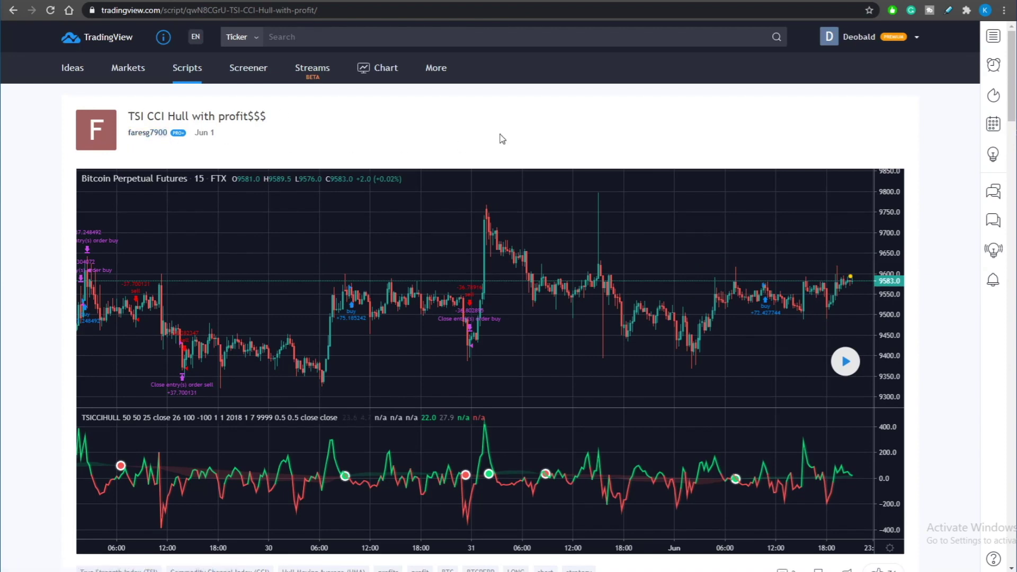
# Step: Scroll down through the TSI CCI Hull strategy's script page
pyautogui.scroll(-14, 502, 139)
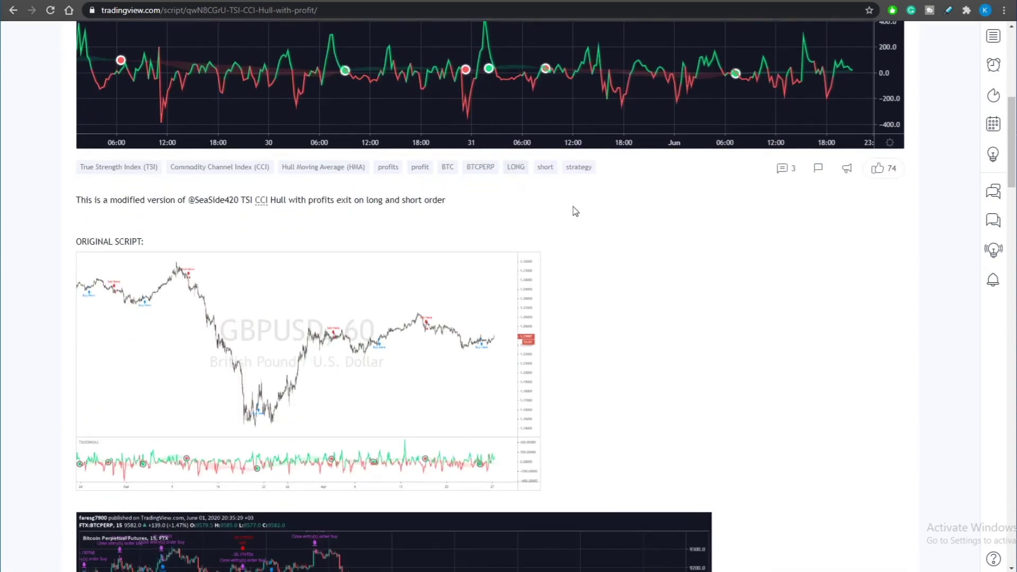
pyautogui.scroll(-7, 617, 239)
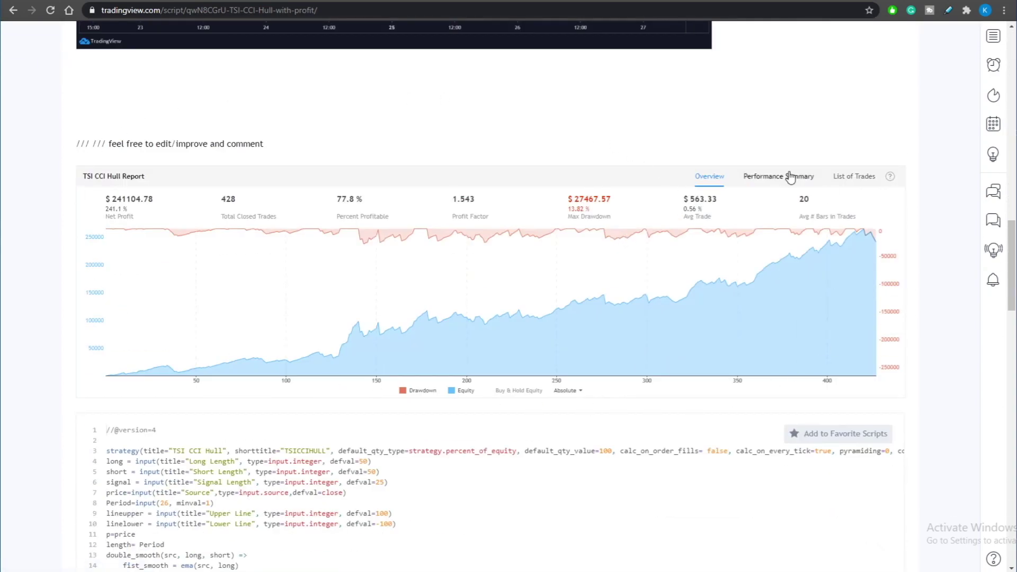
pyautogui.scroll(-8, 79, 228)
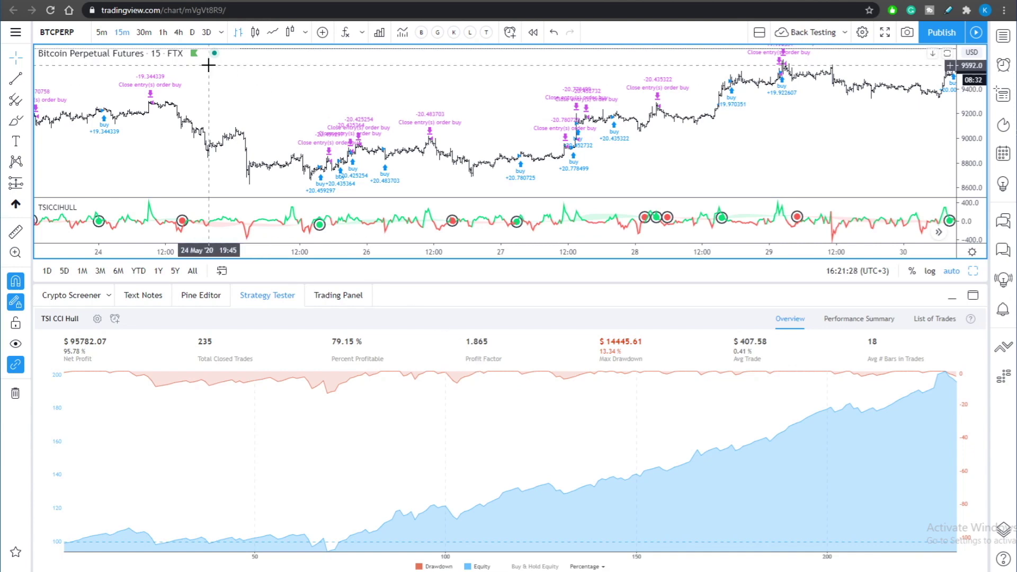
# Step: Zoom in on the recent 15-minute candles to see the buy and close markers
pyautogui.scroll(3, 243, 106)
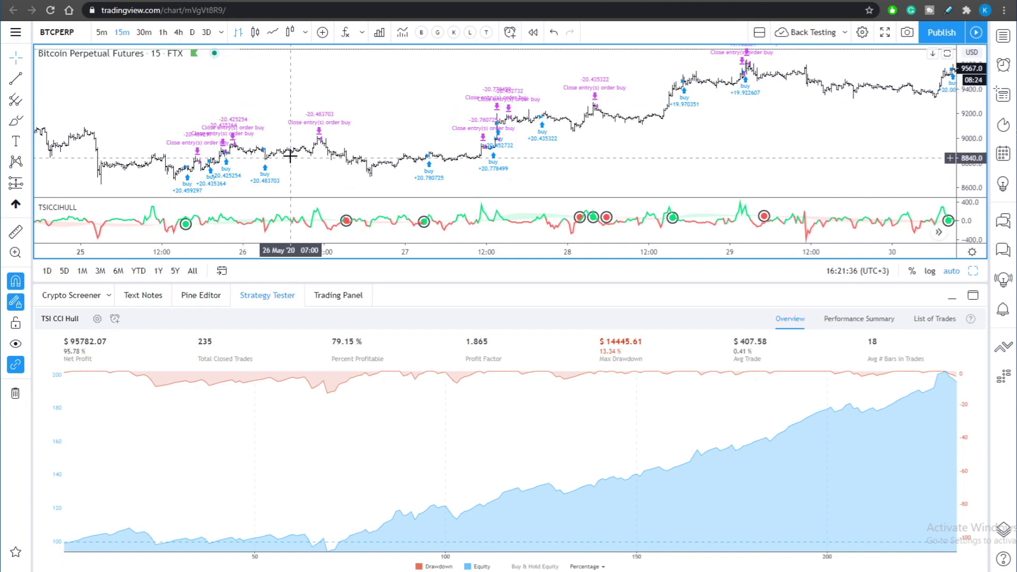
pyautogui.click(97, 318)
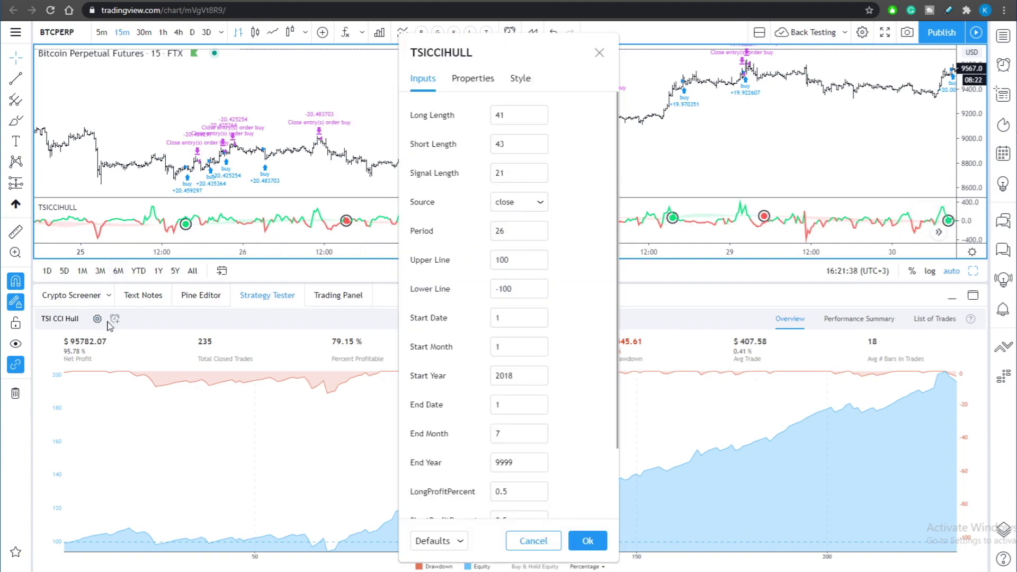
pyautogui.click(516, 114)
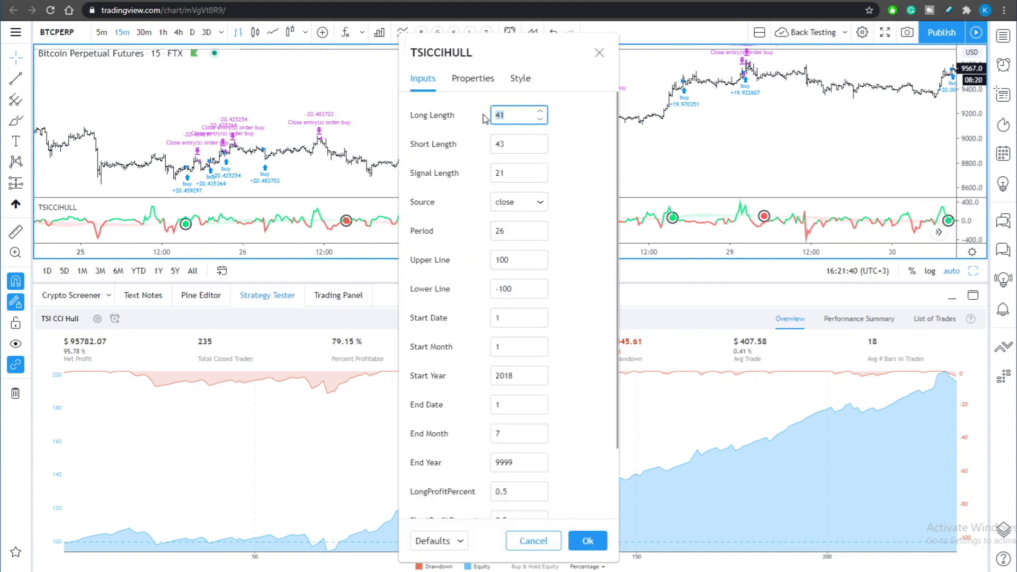
pyautogui.click(517, 152)
pyautogui.click(515, 171)
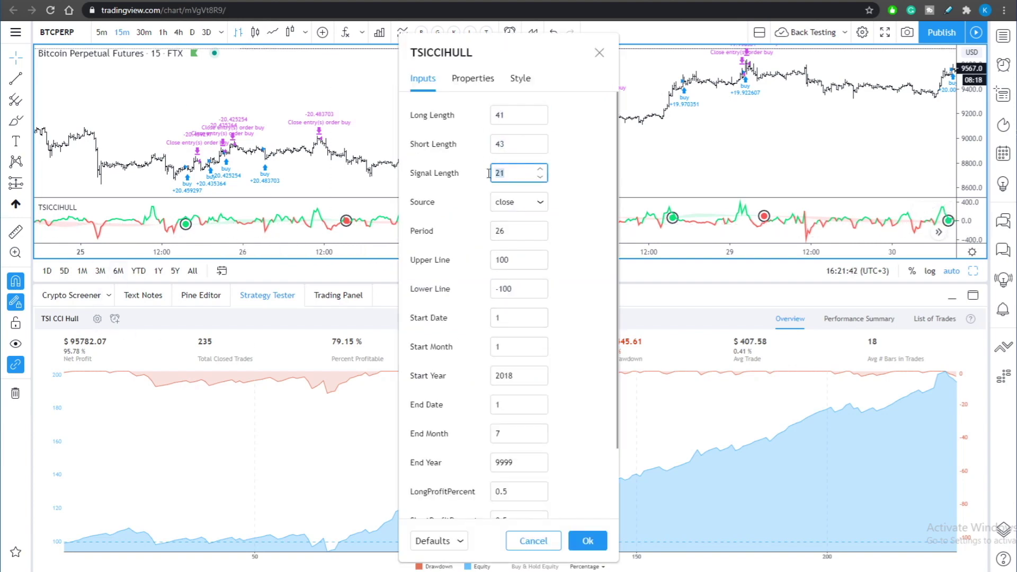
pyautogui.click(581, 235)
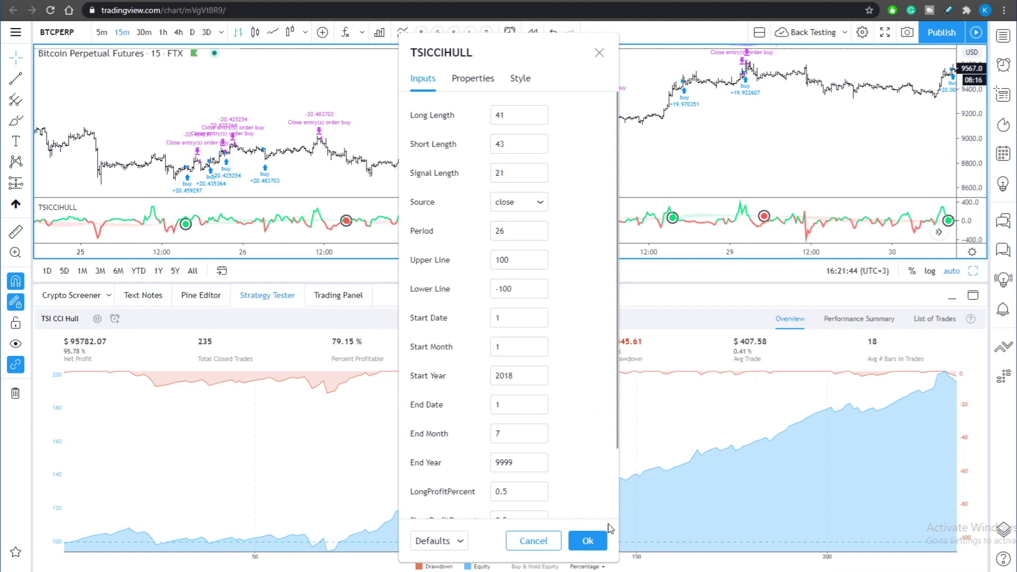
pyautogui.click(588, 541)
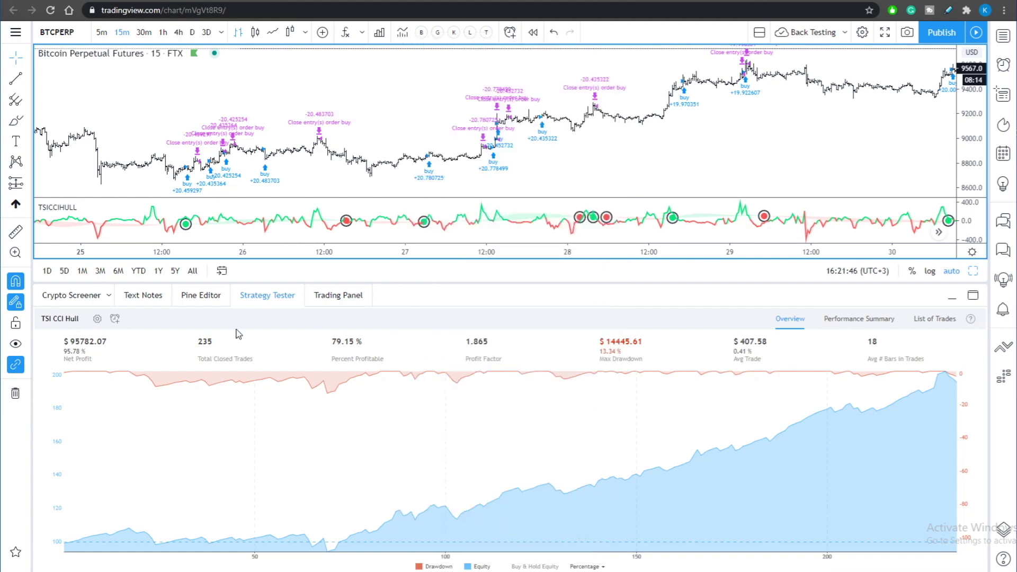
pyautogui.click(97, 318)
pyautogui.click(473, 78)
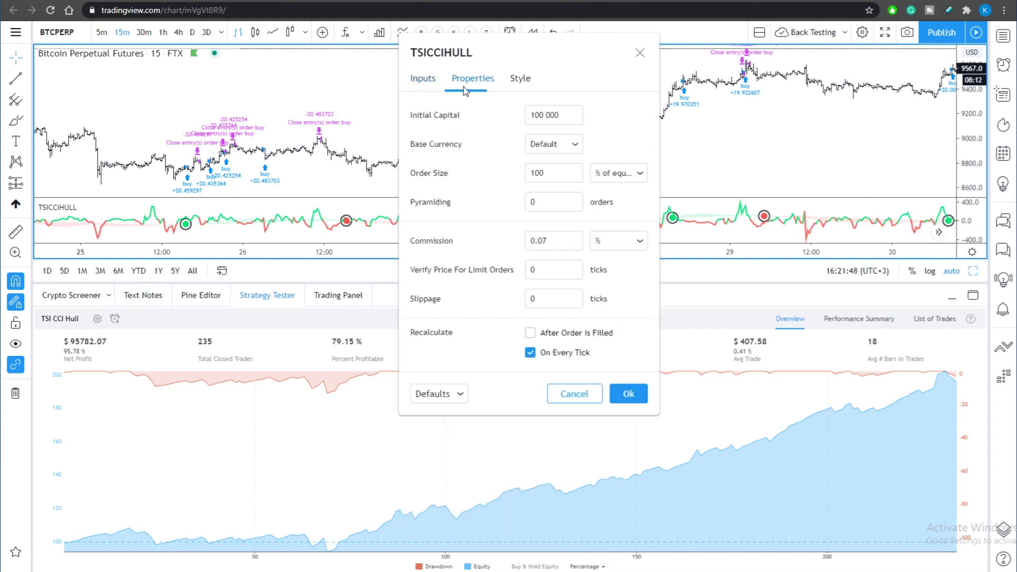
pyautogui.doubleClick(532, 241)
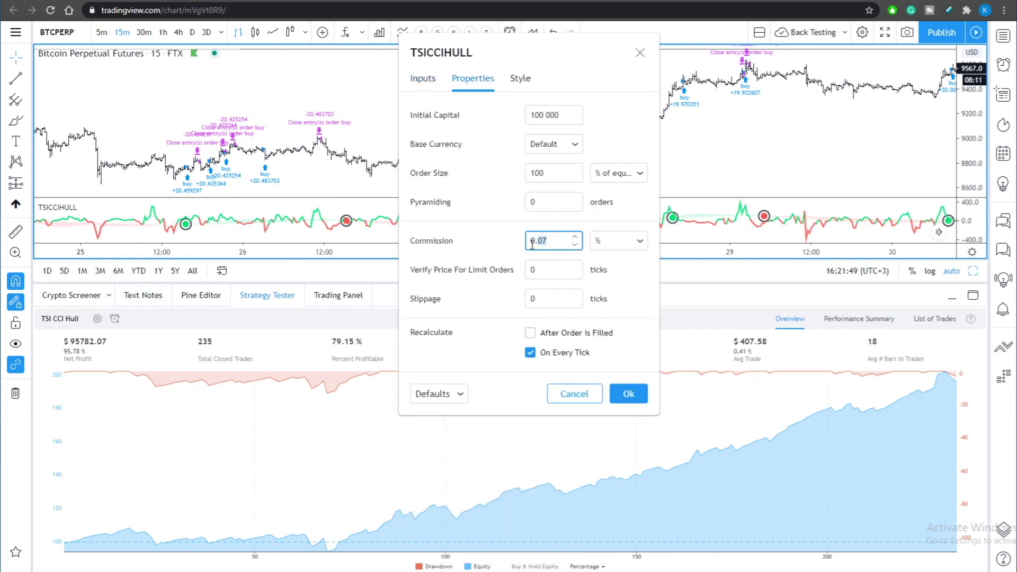
pyautogui.click(632, 279)
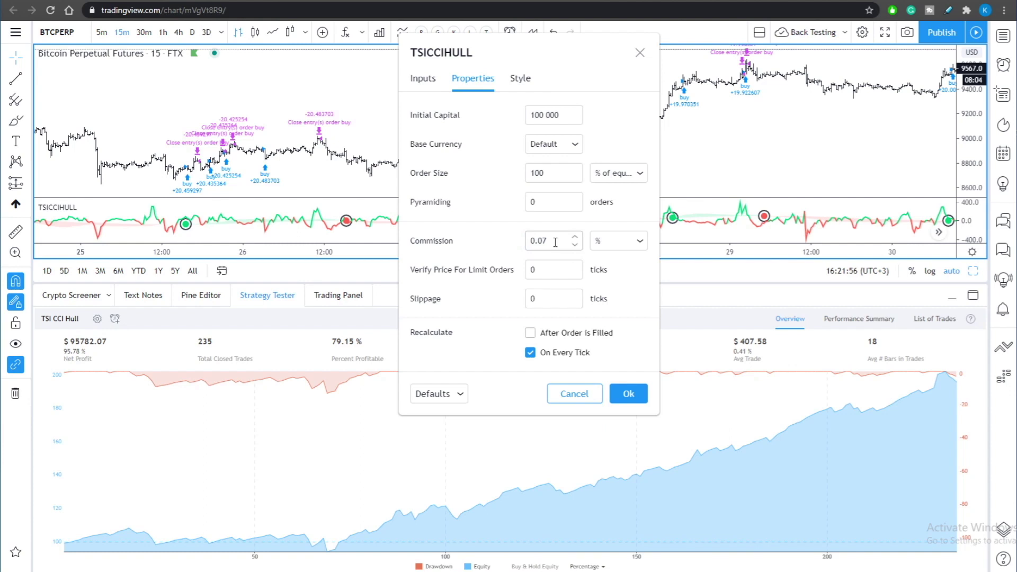
pyautogui.click(639, 399)
pyautogui.click(859, 318)
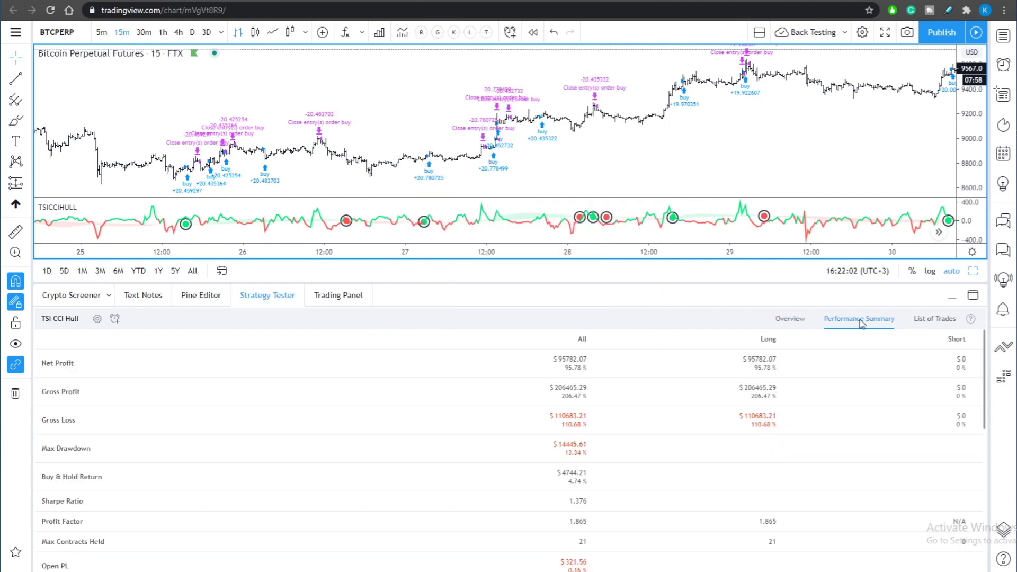
# Step: Open the strategy's Pine Script source code in the Pine Editor
pyautogui.click(201, 297)
# Step: Scroll the strategy code down to the long and short conditions around line 63
pyautogui.scroll(-10, 245, 435)
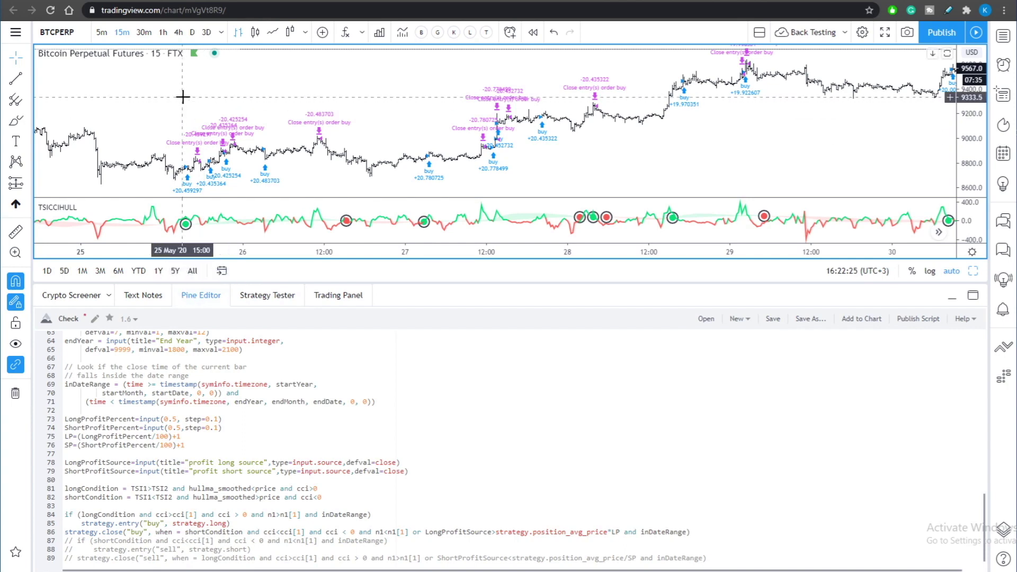
# Step: Change the symbol search from BTCPERP to BTCUSDT and pick the Binance Bitcoin/TetherUS perpetual futures chart
pyautogui.click(76, 32)
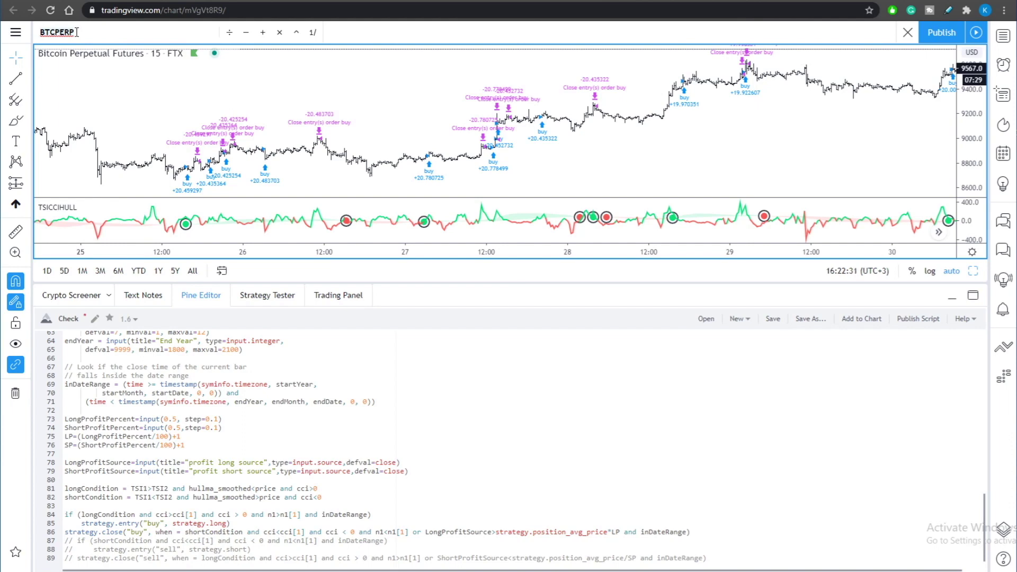
pyautogui.press('BackSpace')
pyautogui.press('BackSpace')
pyautogui.press('BackSpace')
pyautogui.press('BackSpace')
pyautogui.press('BackSpace')
pyautogui.press('BackSpace')
pyautogui.press('BackSpace')
pyautogui.write('BTC')
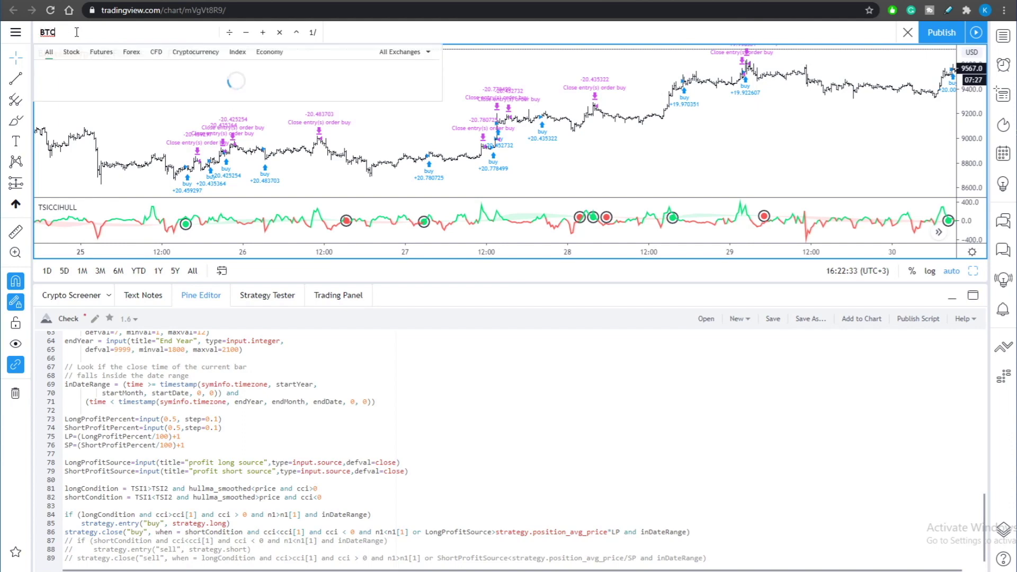
pyautogui.write('PERP')
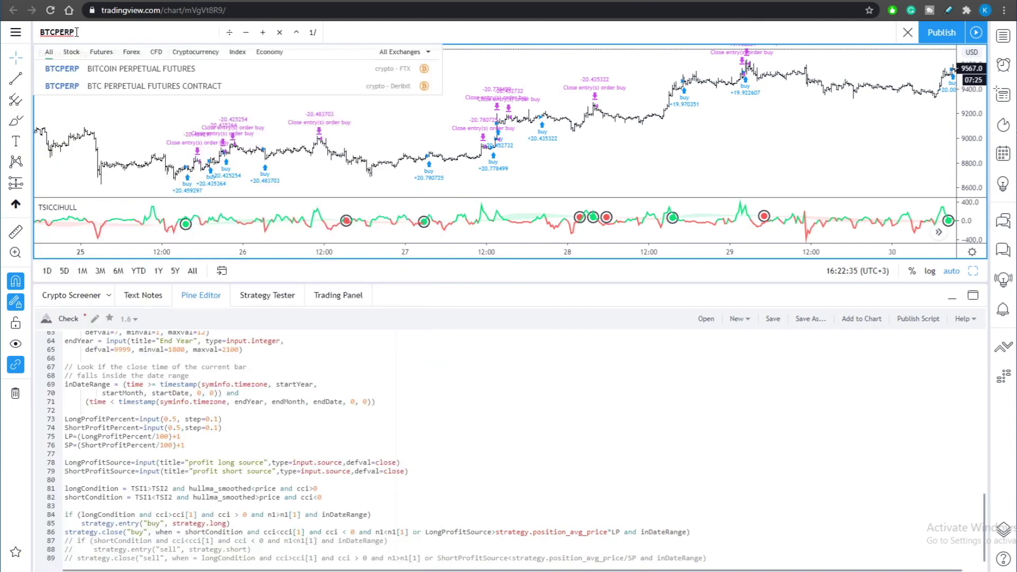
pyautogui.press('BackSpace')
pyautogui.press('BackSpace')
pyautogui.press('BackSpace')
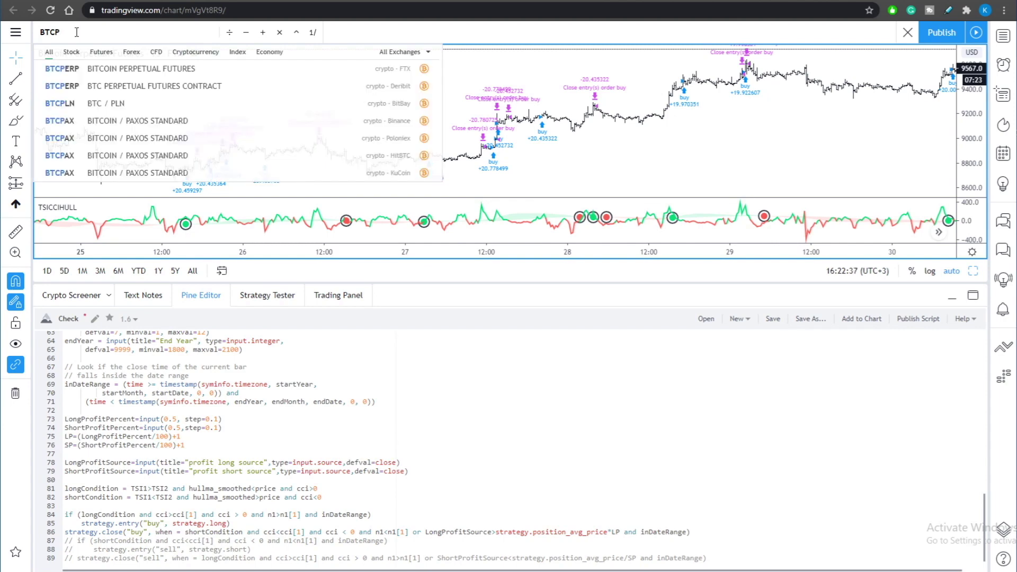
pyautogui.press('BackSpace')
pyautogui.write('USDT')
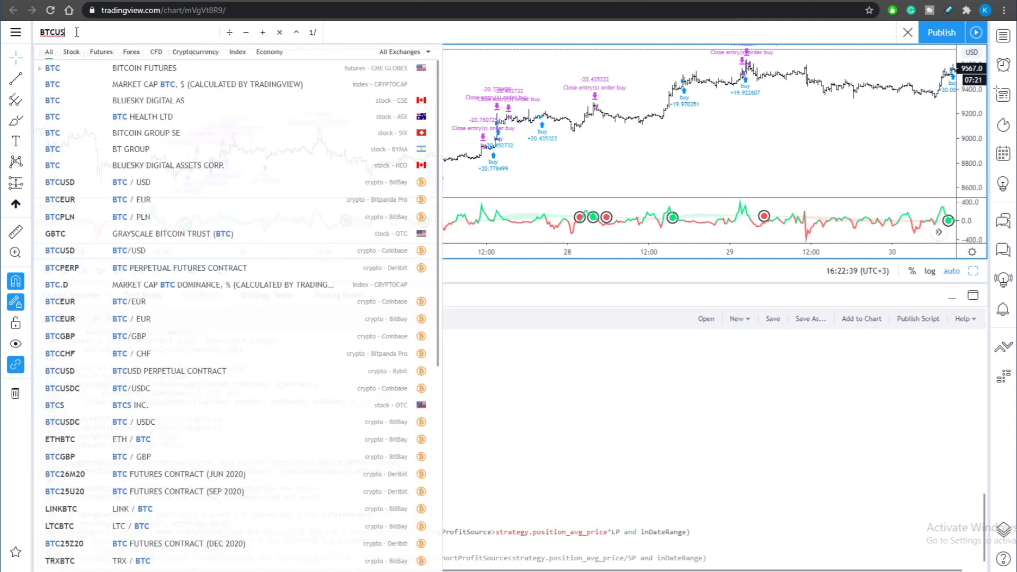
pyautogui.click(281, 316)
# Step: Bring back the Strategy Tester results for the strategy on Binance BTCUSDTPE
pyautogui.click(264, 296)
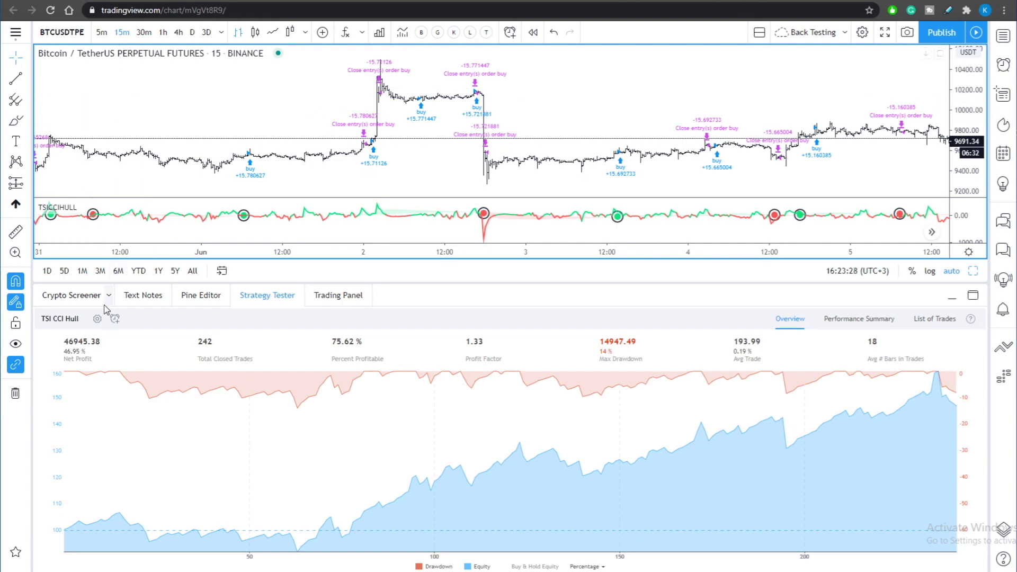
# Step: Show the TSICCIHULL Inputs tab: Long Length 41, Short Length 43, Signal Length 21
pyautogui.click(98, 320)
pyautogui.click(406, 151)
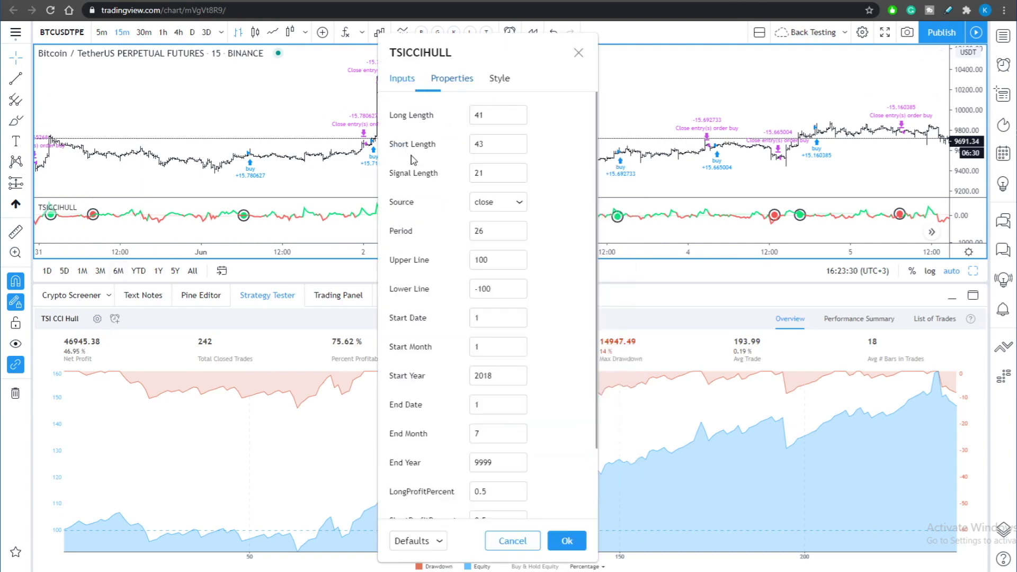